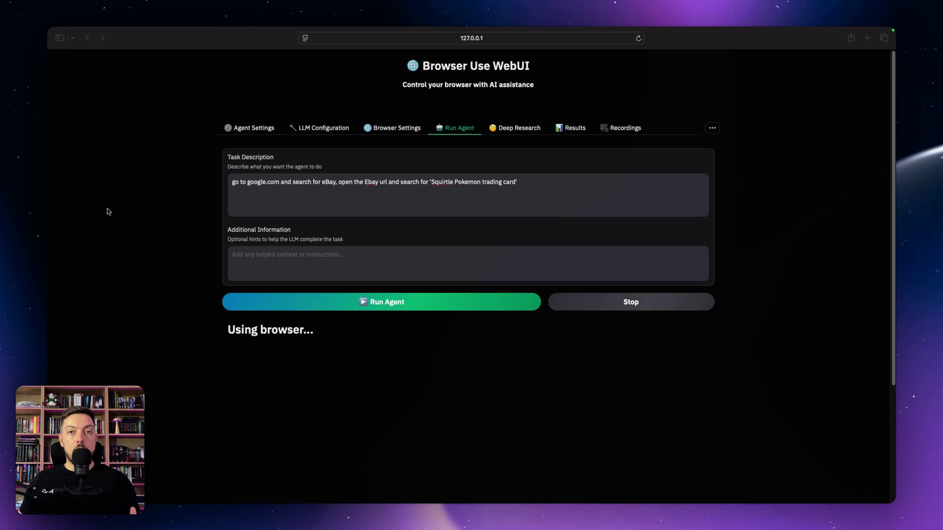
Bring the Browser Use WebUI window into focus
click(239, 185)
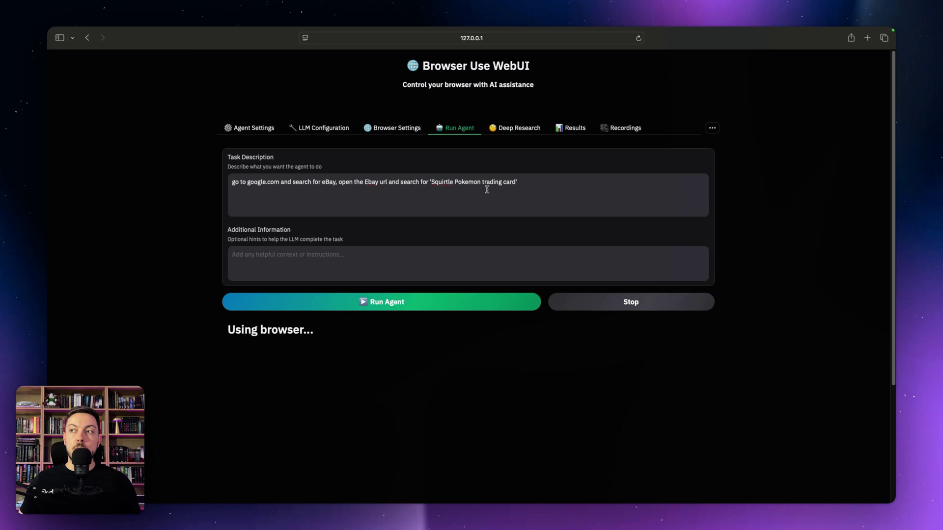
Open the WebUI's Browser Settings to enable Use Own Browser
click(388, 128)
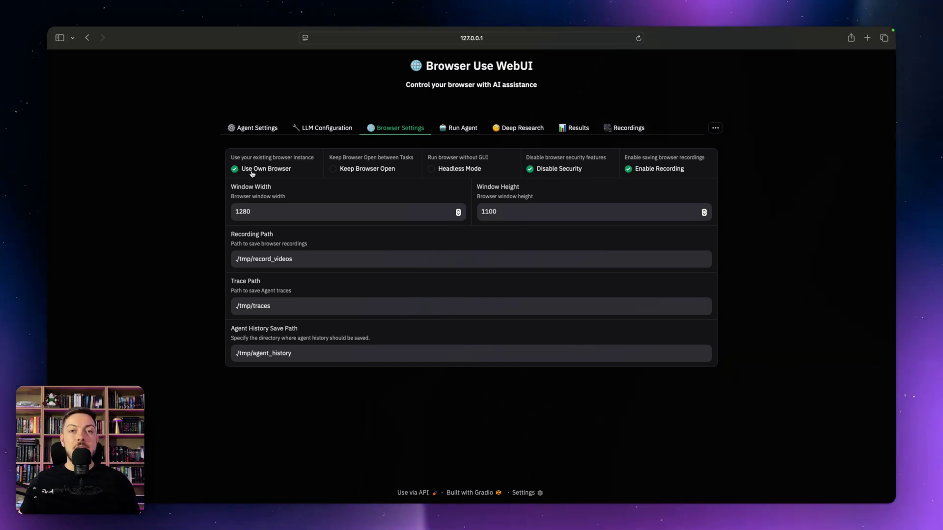
Leave full screen and open the web-ui folder's .env file in TextEdit
mouse_move(78, 3)
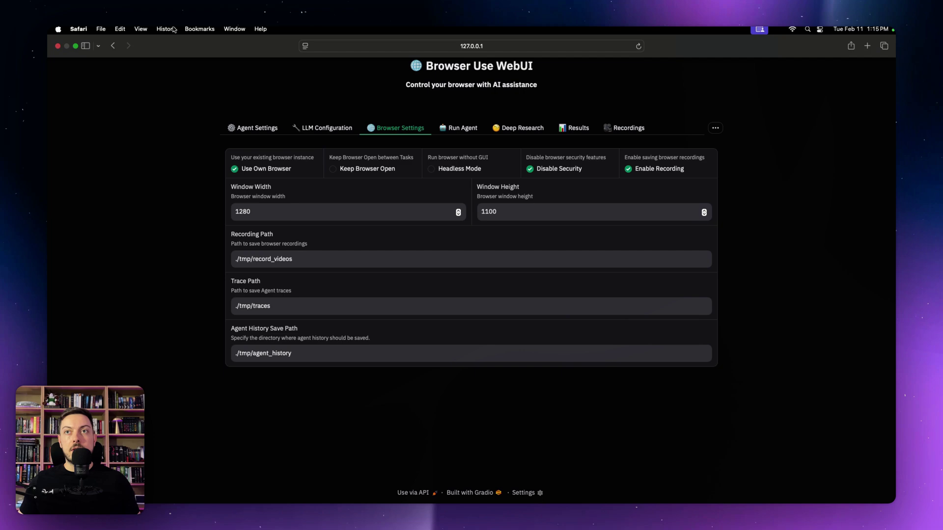
click(76, 48)
click(246, 78)
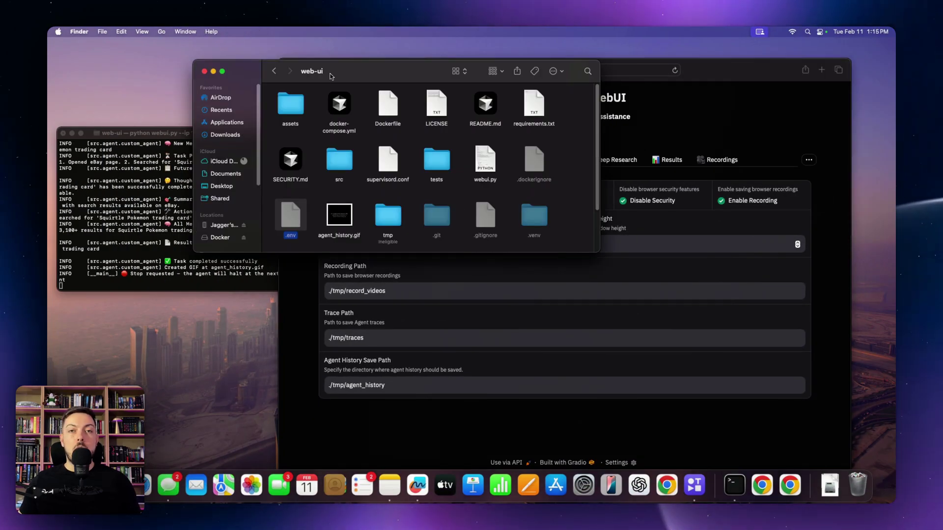
scroll(291, 205, down, 2)
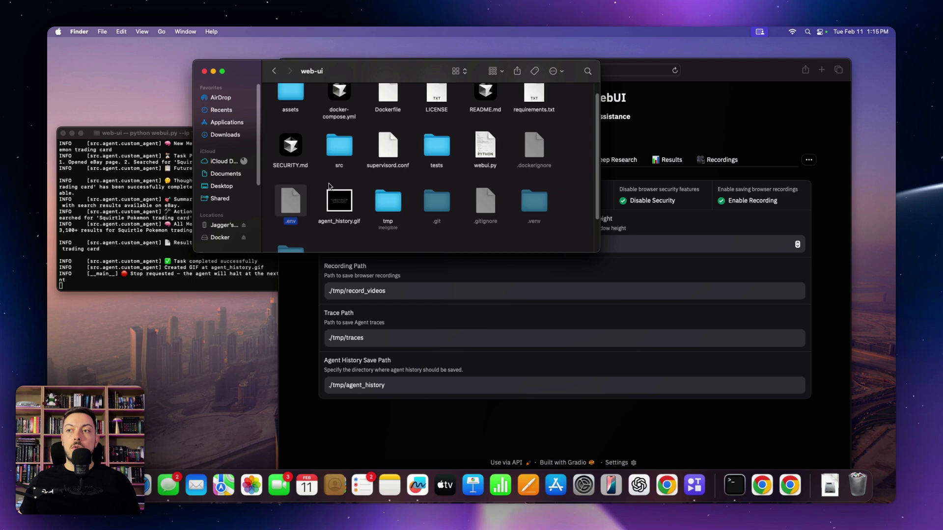
double_click(291, 206)
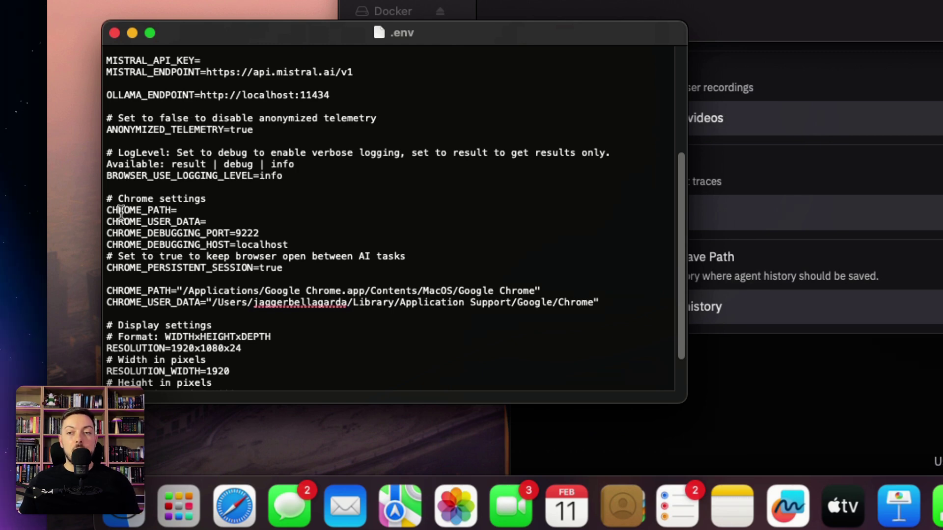
Copy the CHROME_PATH and CHROME_USER_DATA lines from .env
scroll(158, 191, up, 1)
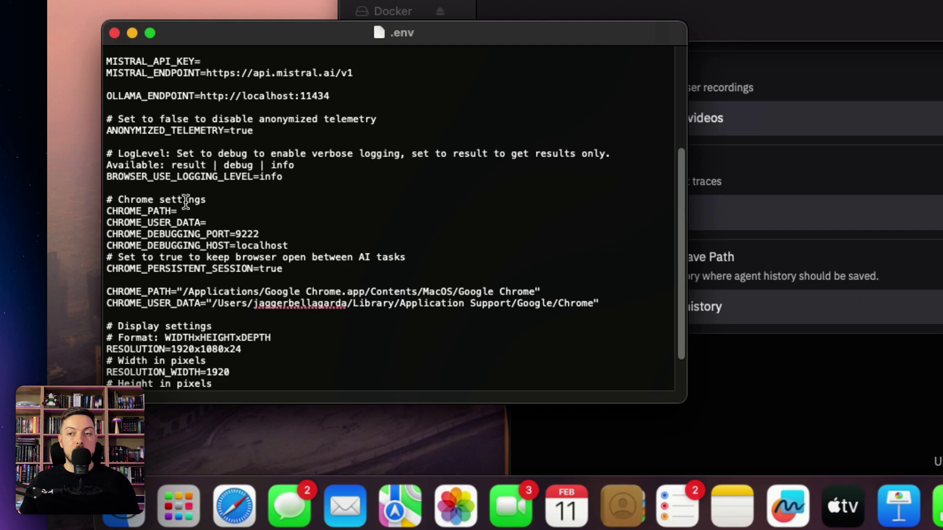
drag(162, 215, 408, 256)
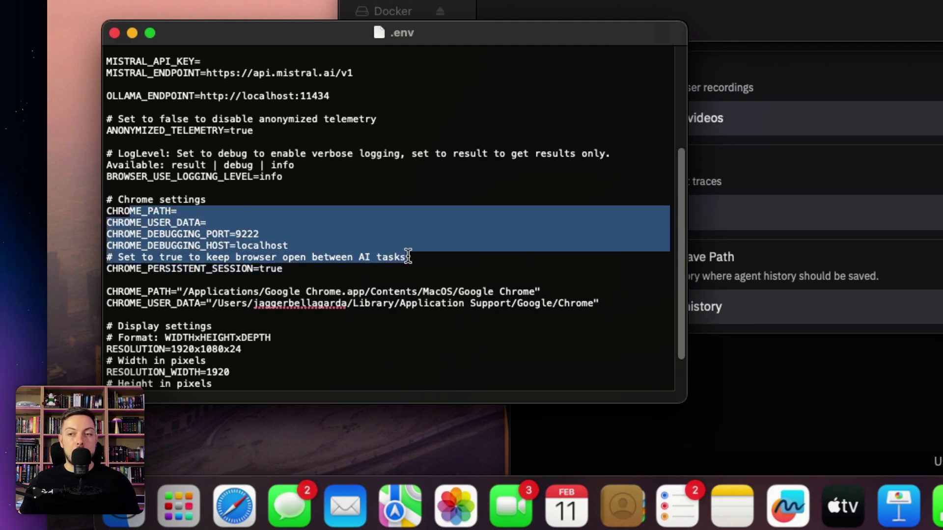
click(352, 257)
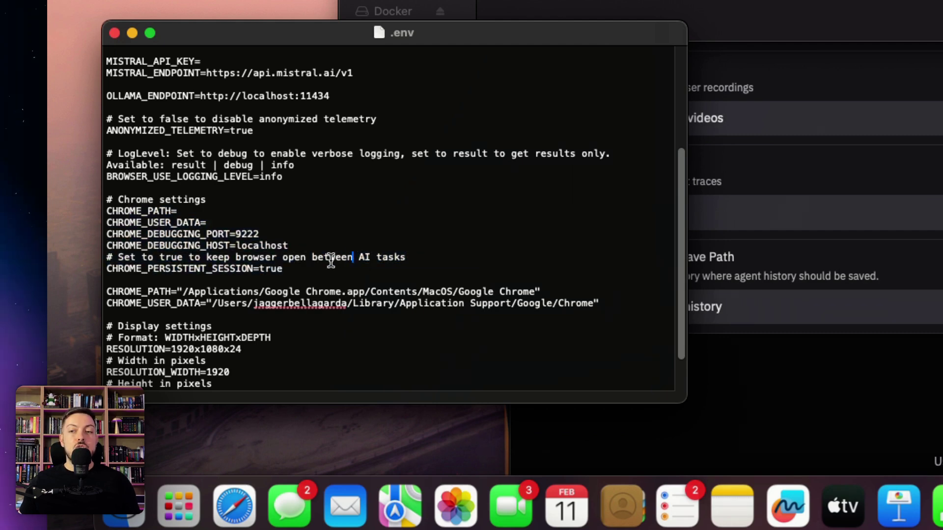
triple_click(288, 269)
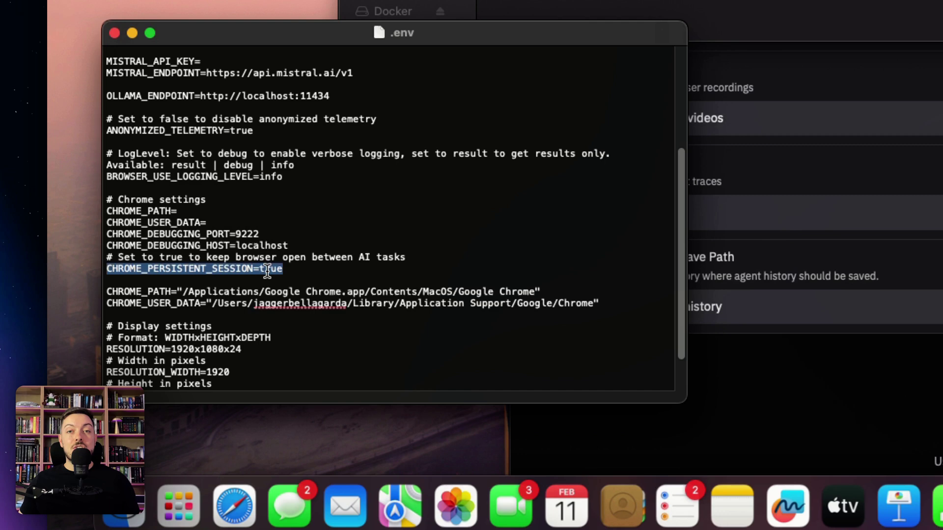
click(256, 301)
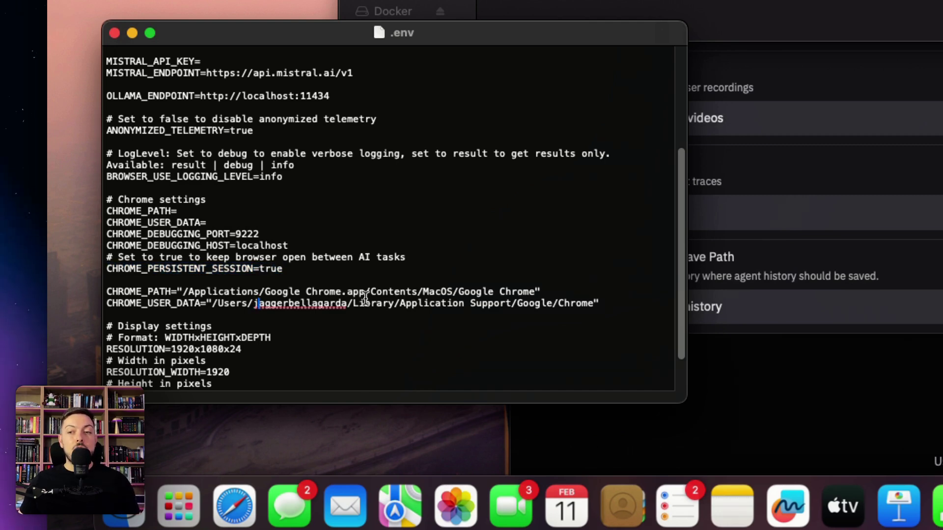
drag(621, 302, 104, 291)
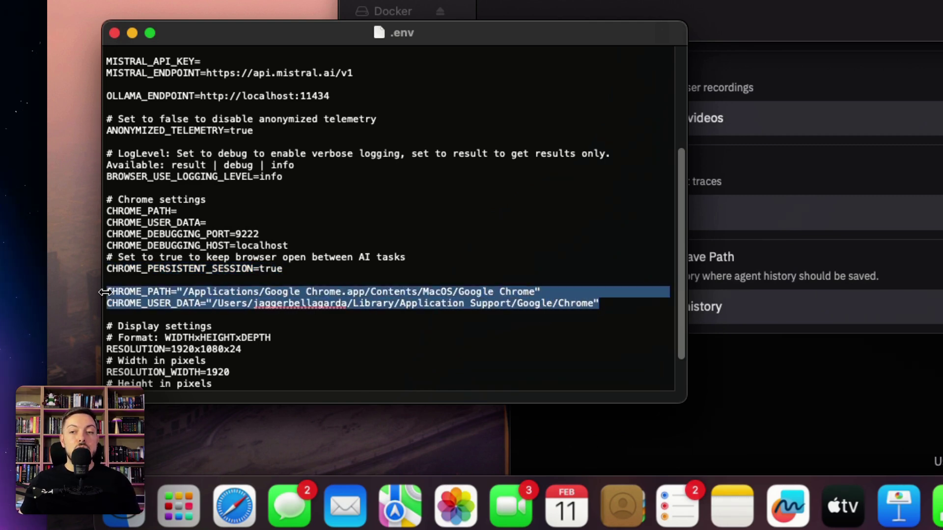
key(super+c)
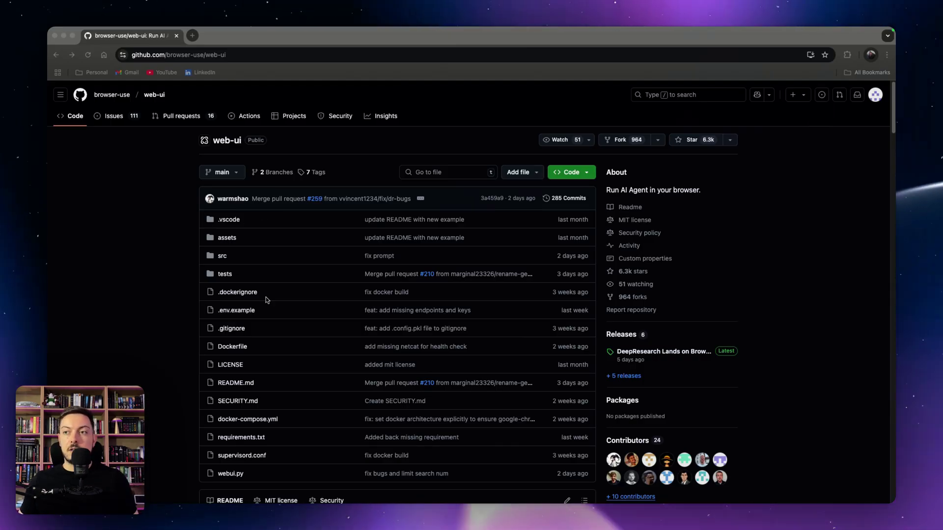
Copy the Mac CHROME_PATH and CHROME_USER_DATA example from the README's 'Using Your Own Browser' section
scroll(267, 299, down, 20)
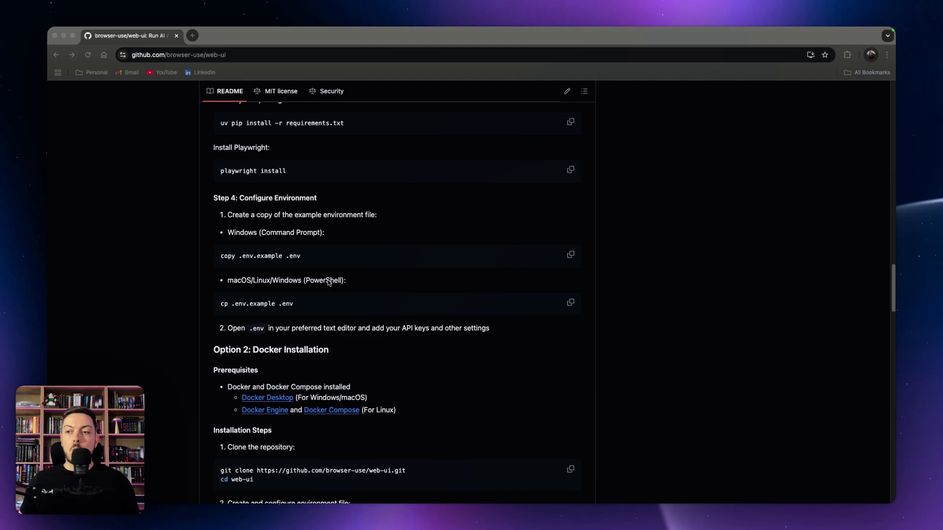
scroll(328, 282, down, 20)
scroll(328, 280, up, 10)
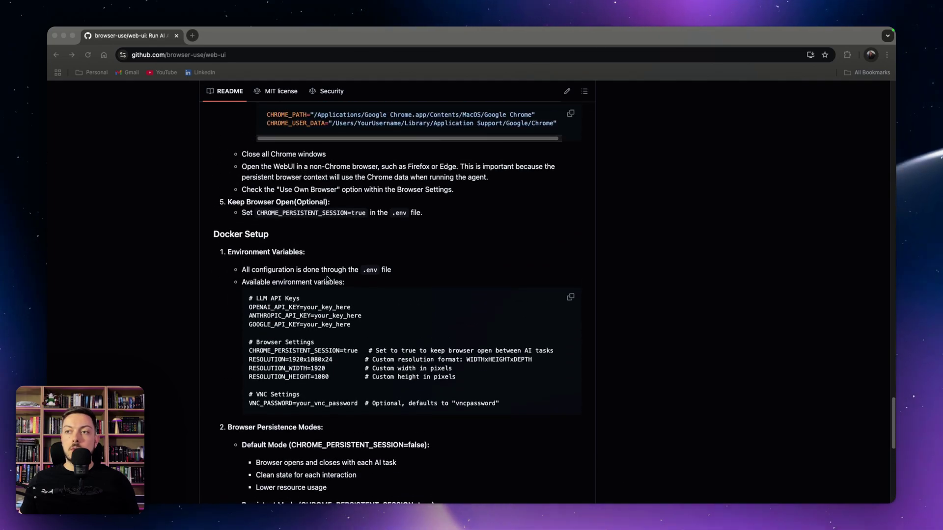
scroll(327, 279, up, 5)
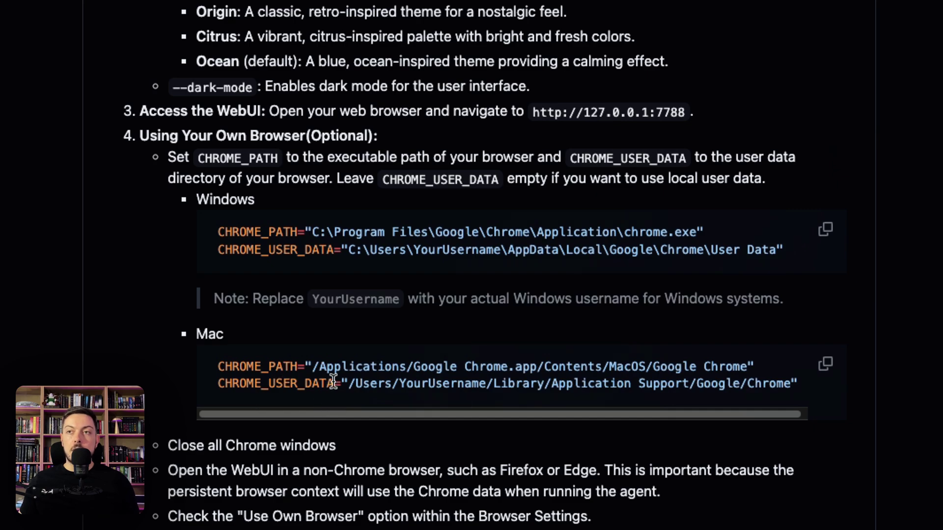
click(825, 363)
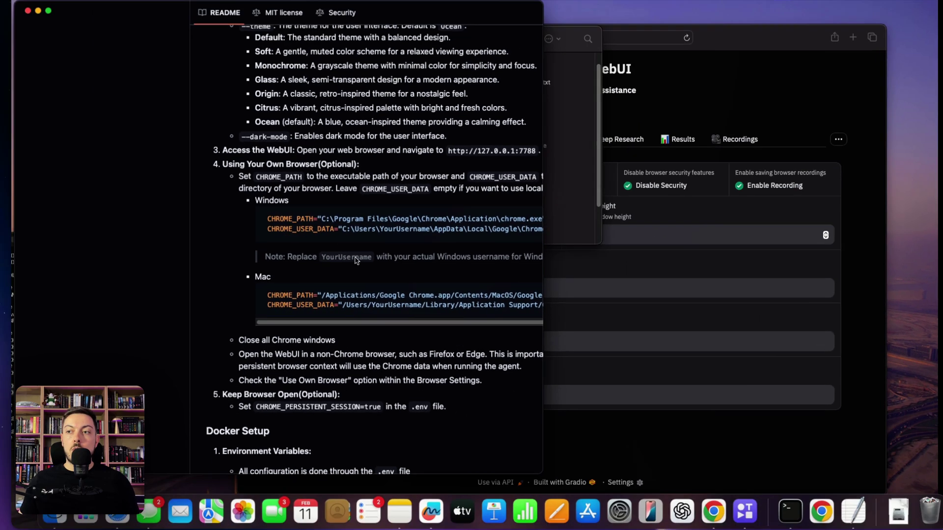
key(super+Tab)
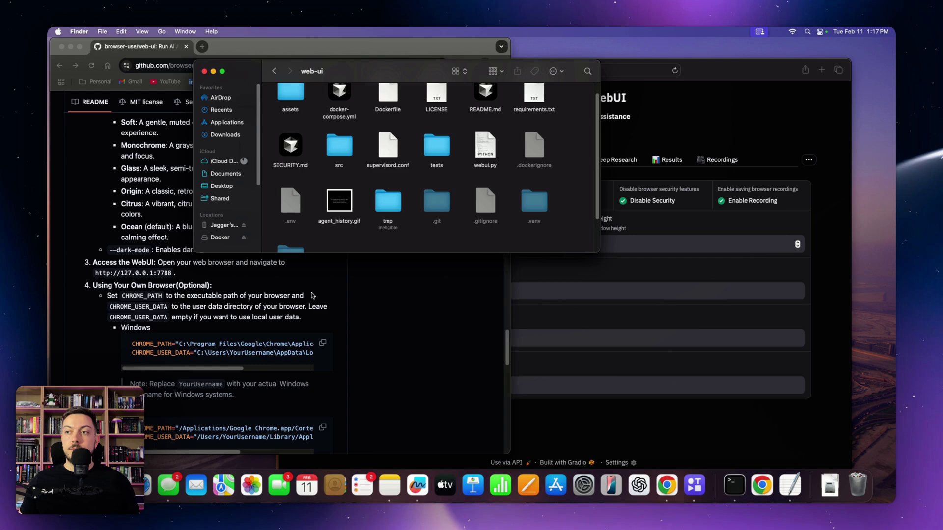
Return to .env and check the username part of the CHROME_USER_DATA path
click(790, 485)
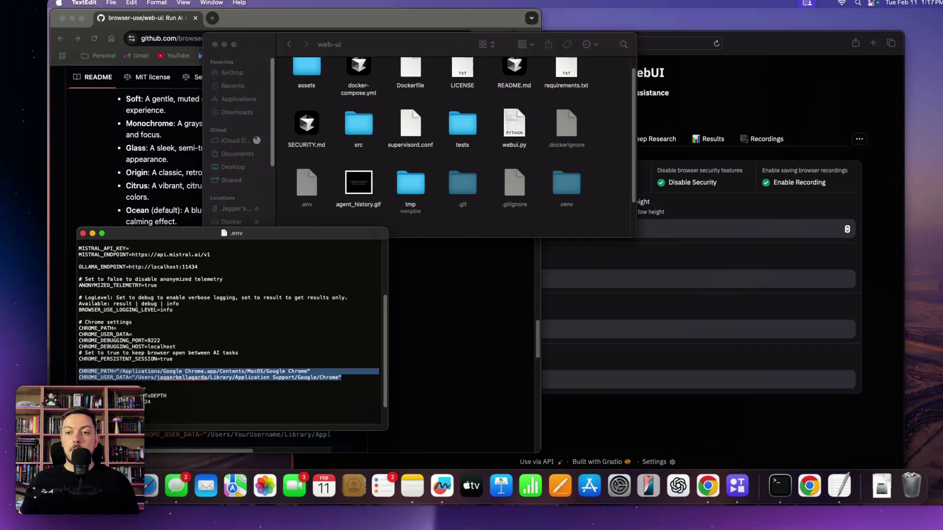
click(127, 383)
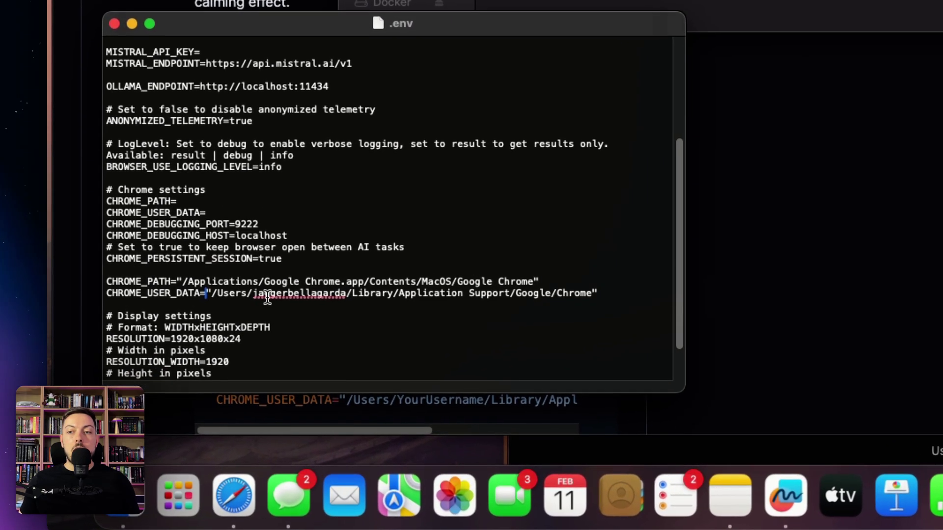
drag(254, 294, 291, 294)
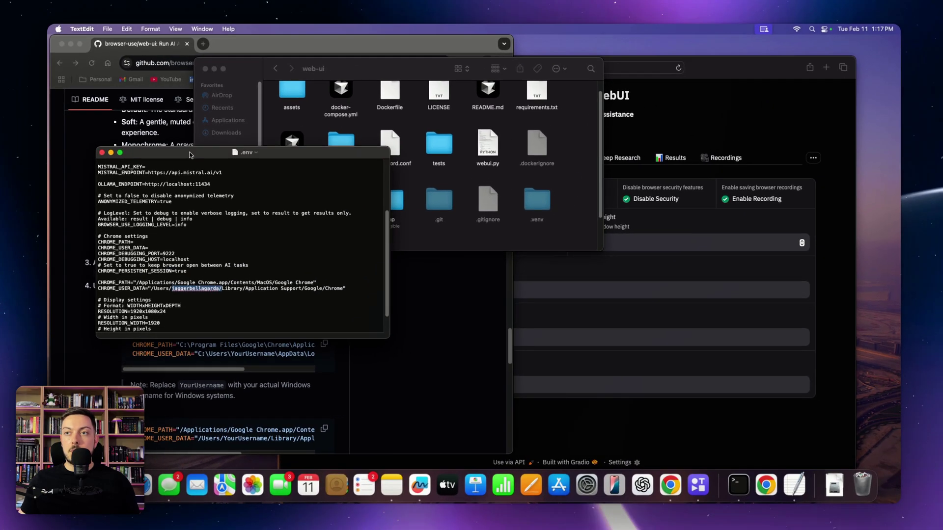
drag(216, 135, 211, 103)
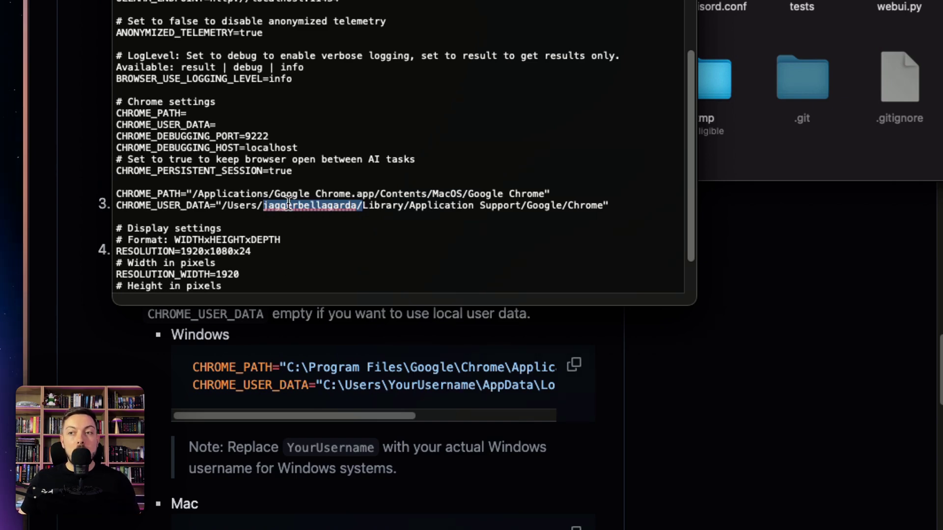
key(Down)
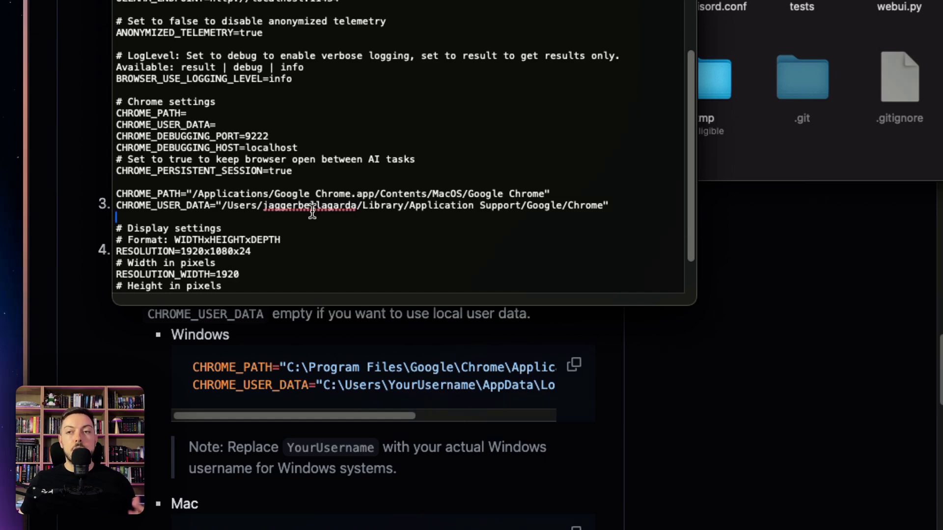
Review the CHROME_PATH and CHROME_USER_DATA lines, then close .env
scroll(301, 216, up, 2)
scroll(236, 175, down, 5)
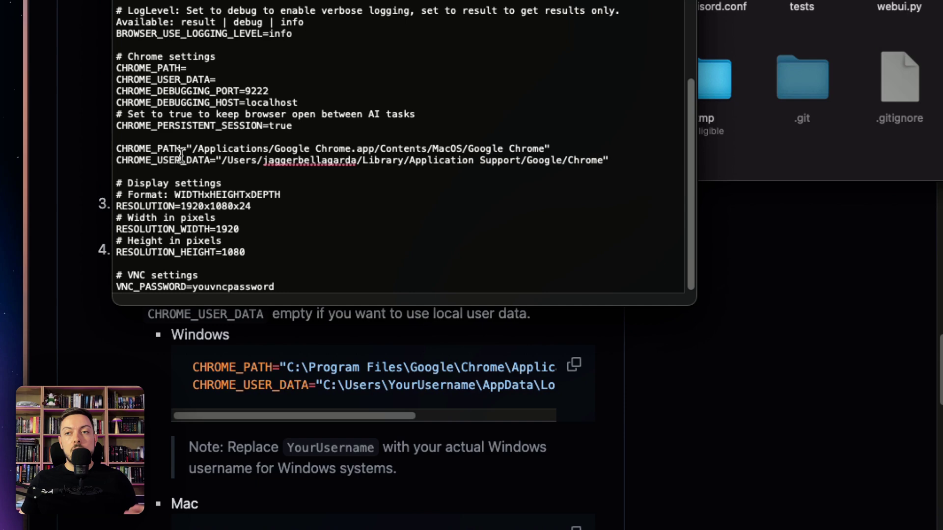
drag(151, 148, 249, 158)
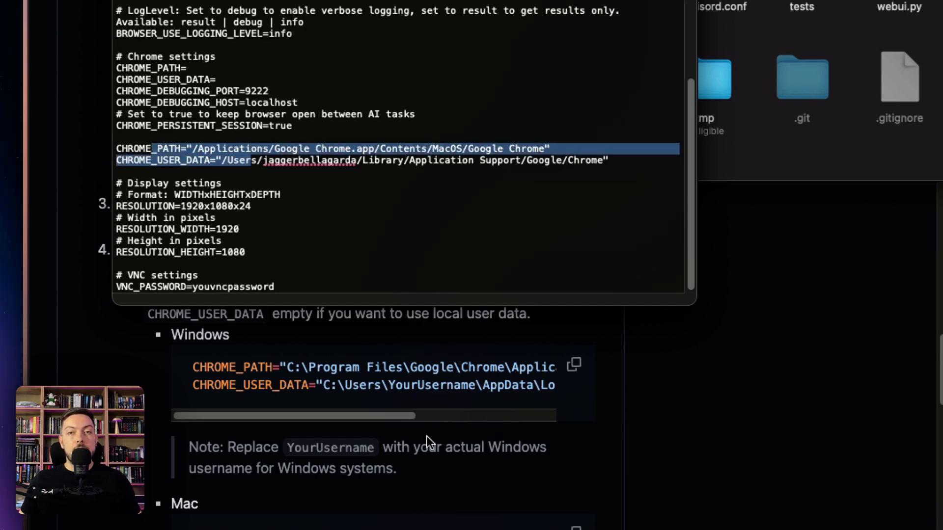
click(268, 172)
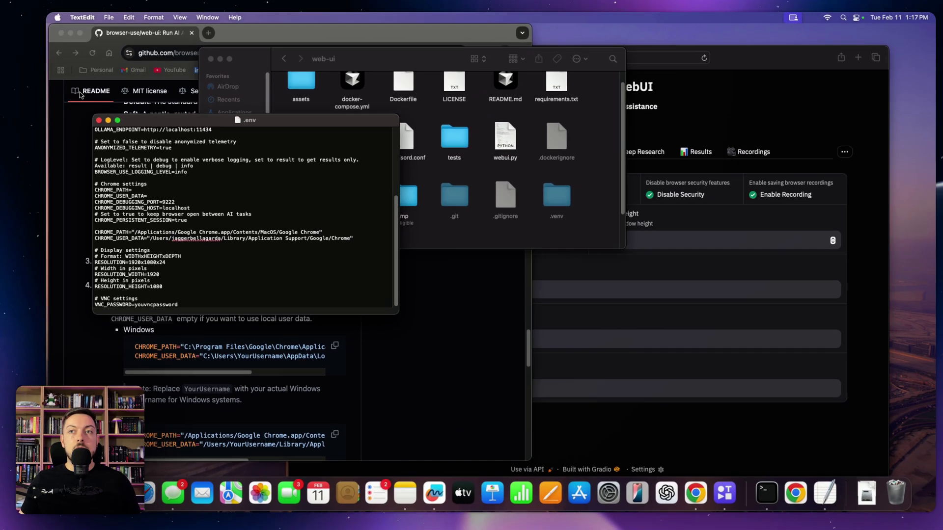
key(super+w)
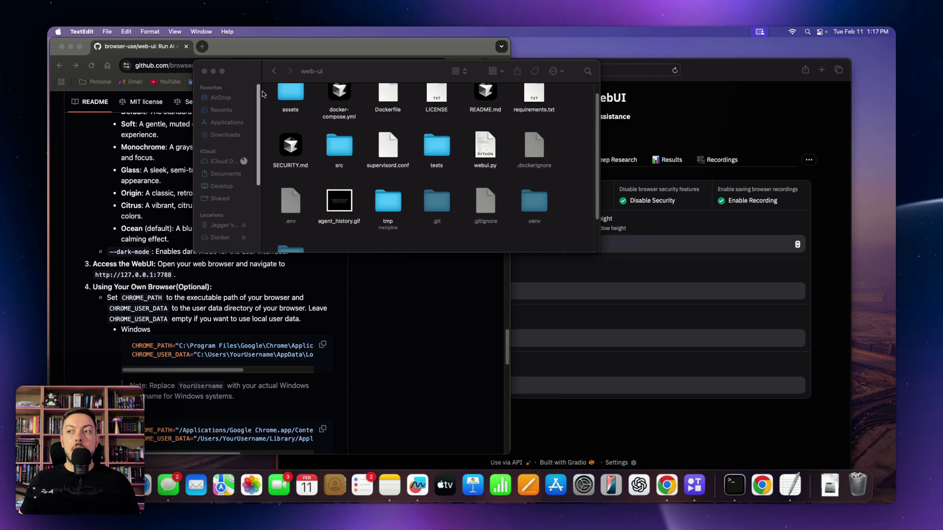
Quit Google Chrome completely from the Dock and move the WebUI window left
click(680, 457)
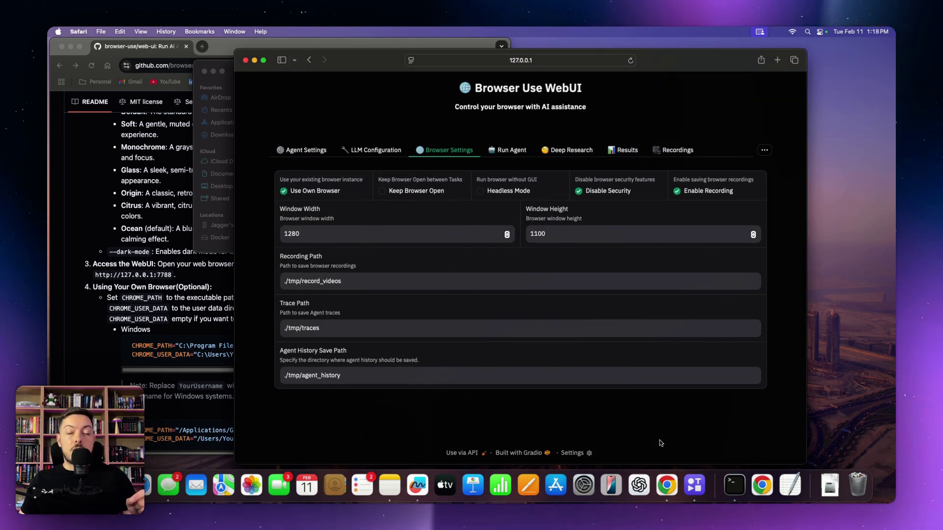
right_click(672, 492)
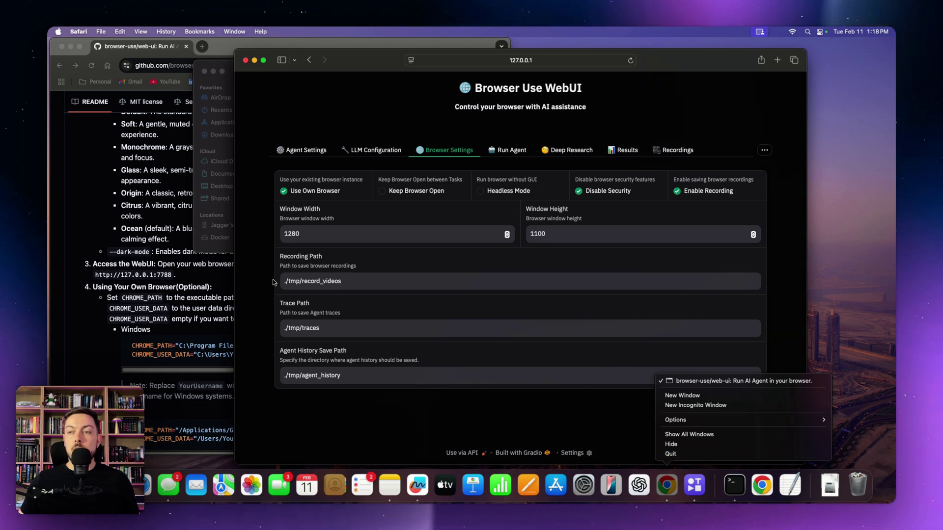
click(670, 453)
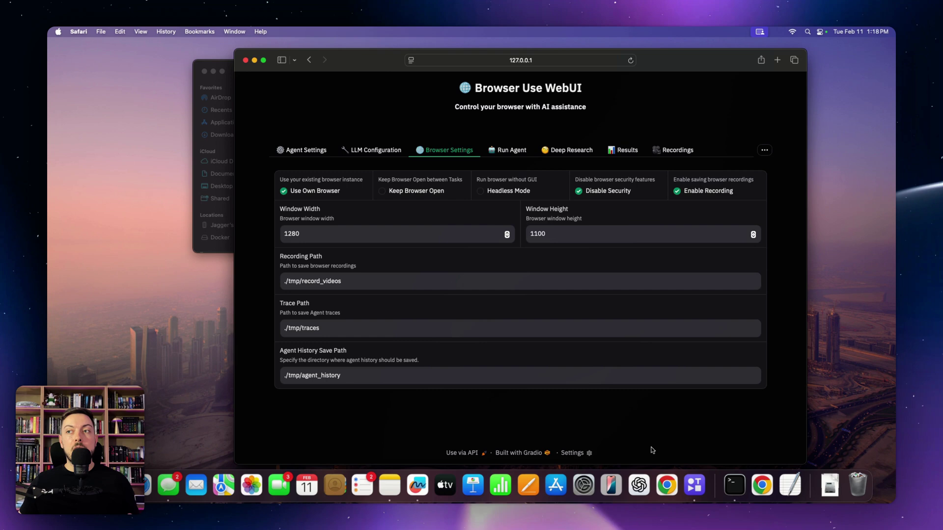
drag(384, 65, 205, 55)
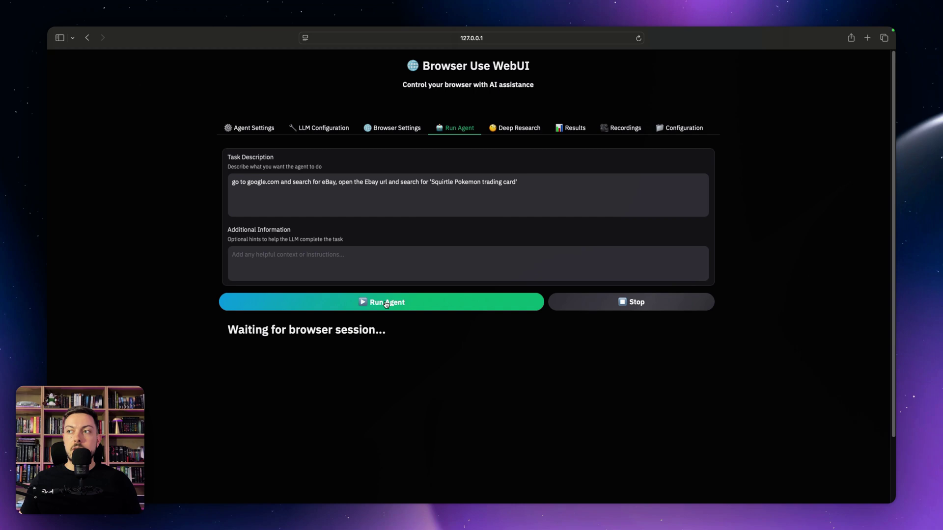
Run the agent, which searches Google for 'eBay'
click(387, 303)
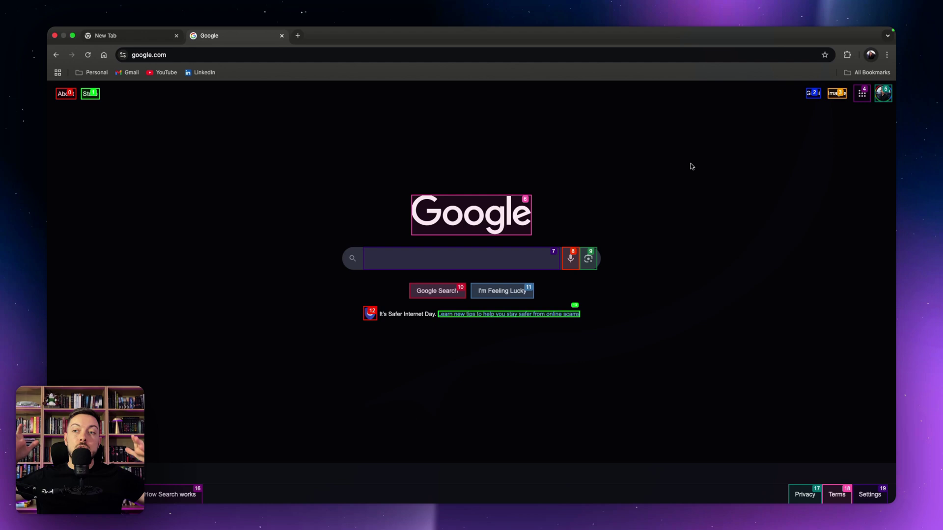
text(eBay)
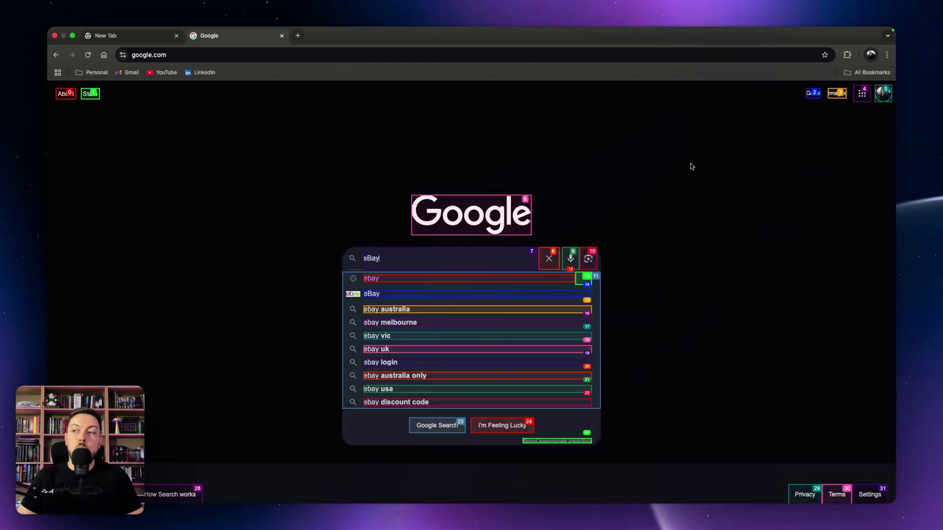
key(Return)
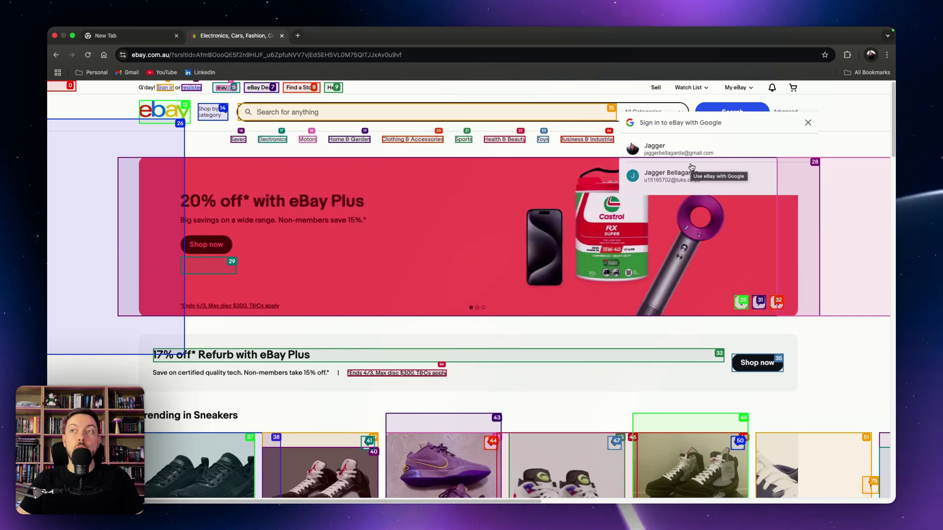
Search eBay for 'Squirtle Pokemon trading card'
text(Squirtle Pokemon trading card)
key(Return)
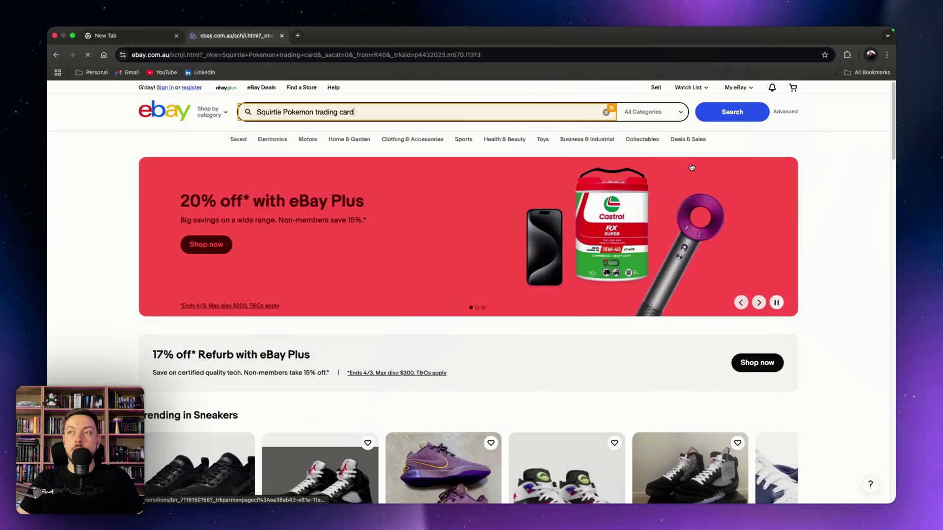